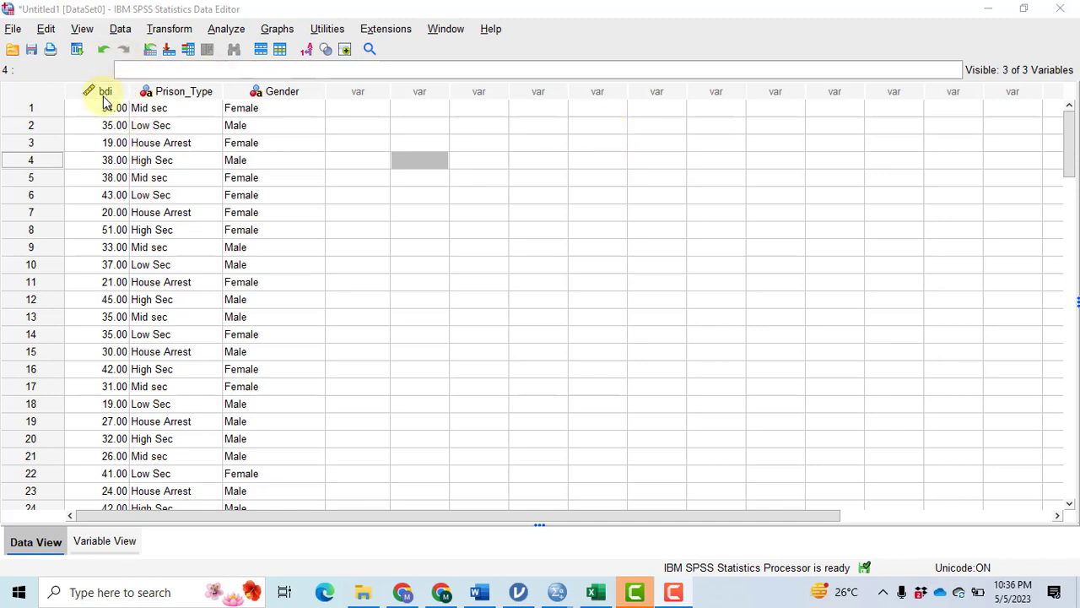
Step: Look at the two-way ANOVA report in Word and return to the SPSS data editor
click(479, 591)
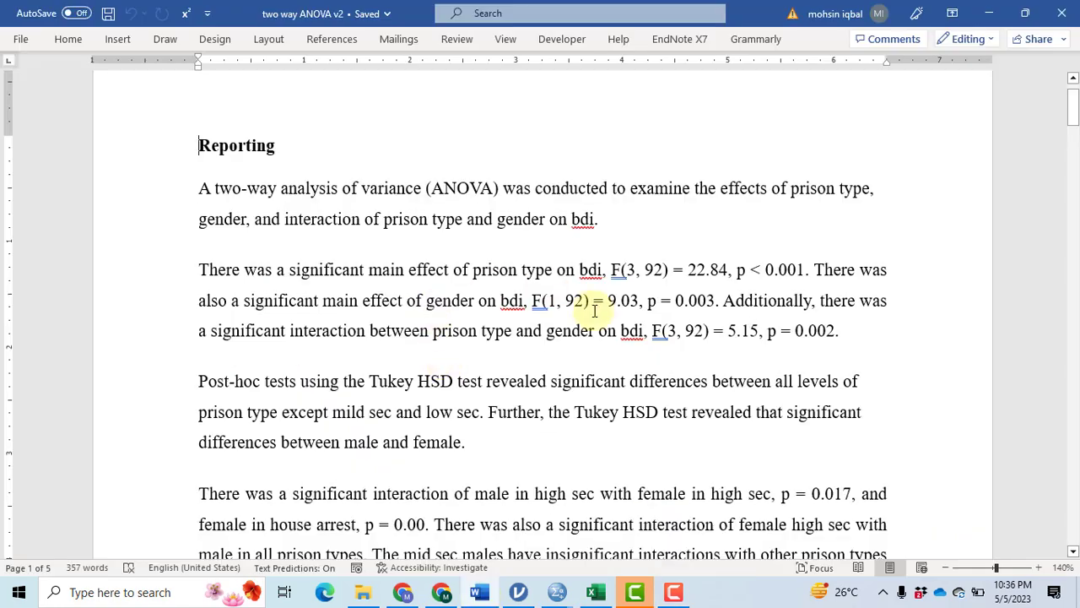
key(alt+Tab)
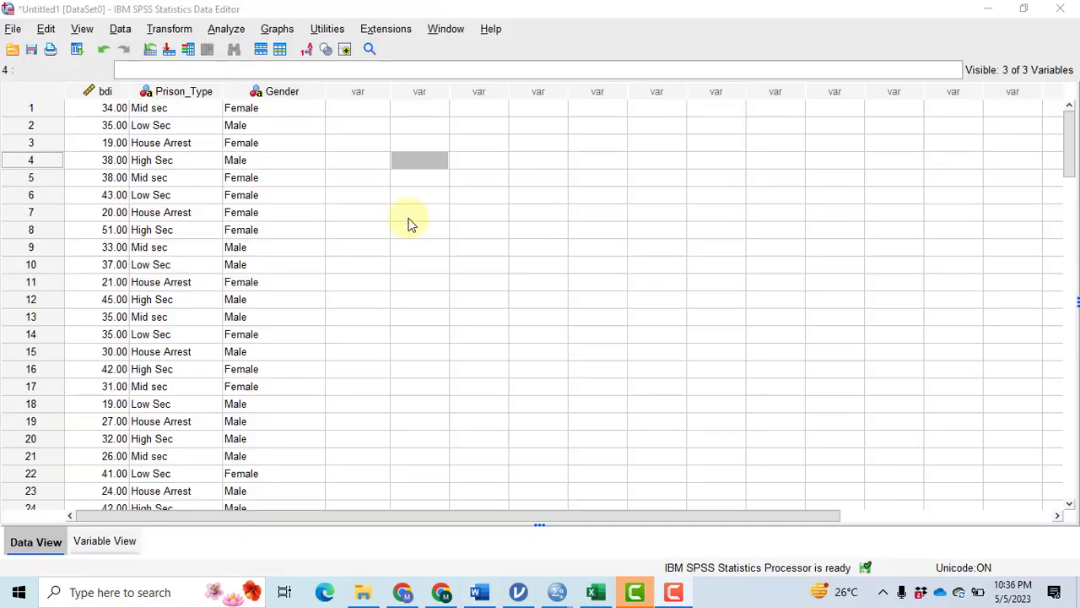
Step: Start a reset Univariate general linear model with bdi as dependent variable and Prison_Type and Gender as fixed factors
click(226, 29)
mouse_move(285, 143)
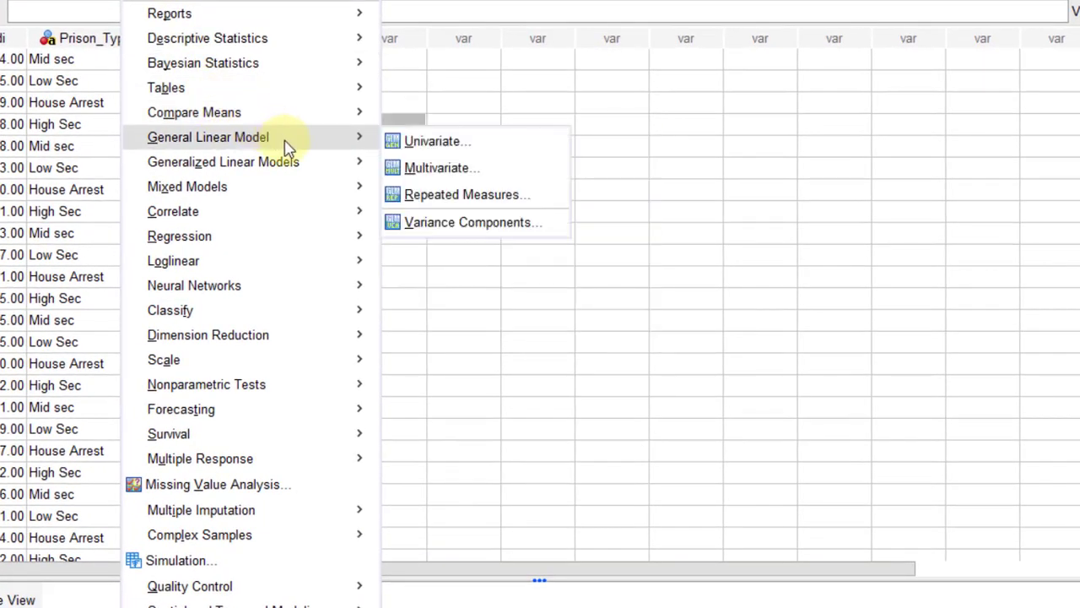
click(439, 145)
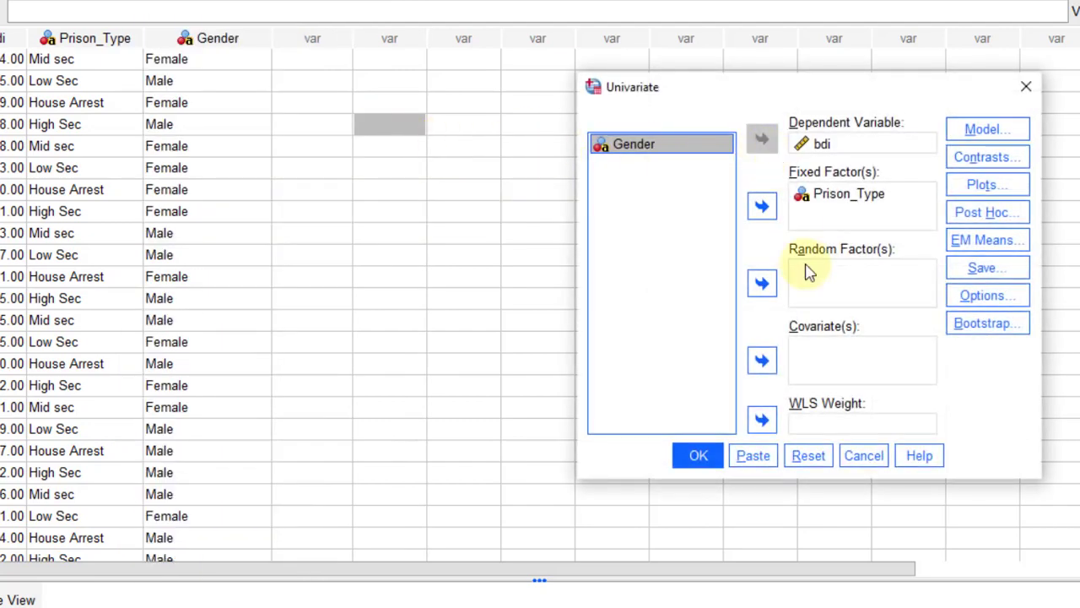
click(808, 456)
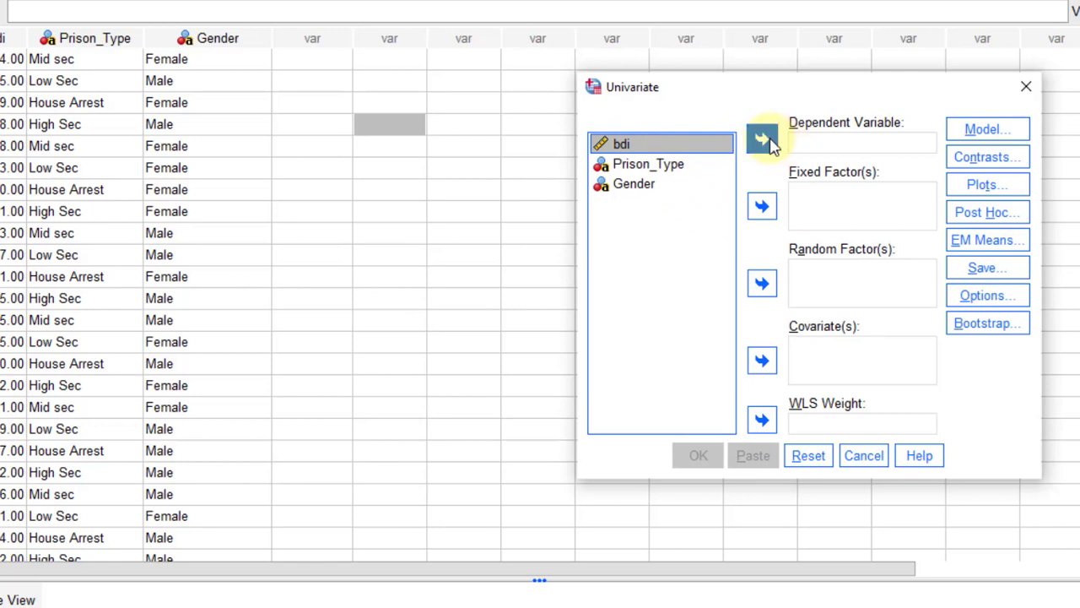
click(764, 140)
click(675, 150)
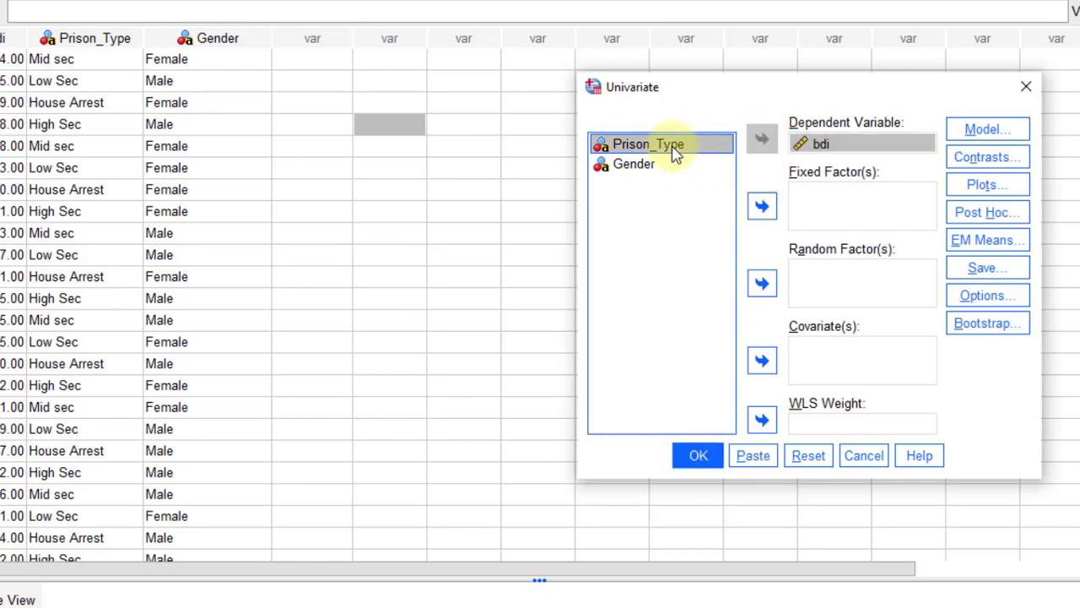
shift+click(675, 163)
click(762, 207)
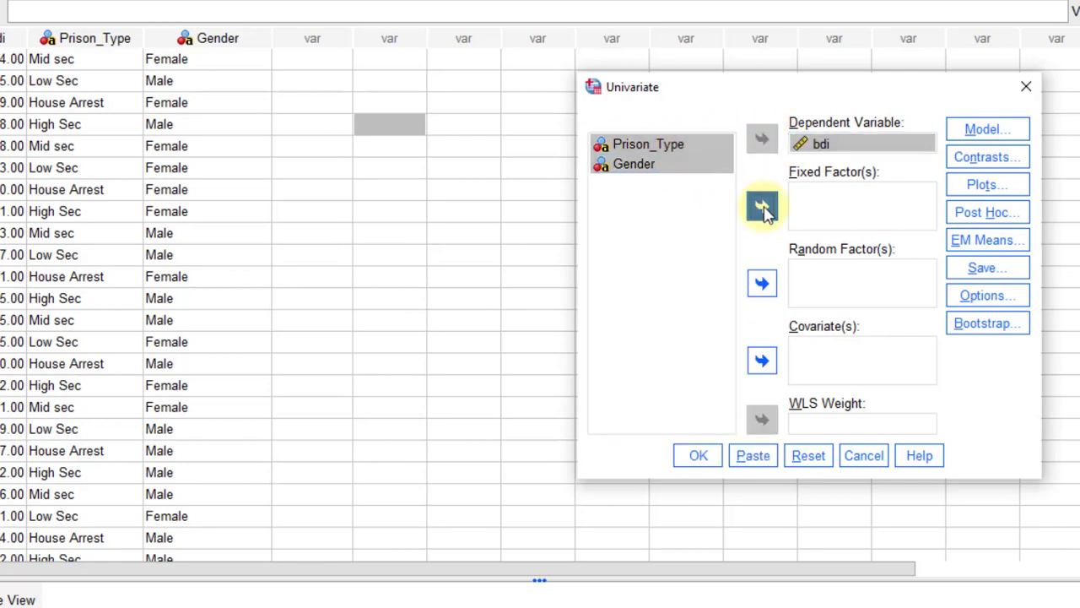
Step: Keep the full factorial model and leave the contrasts of both factors at None
click(1022, 133)
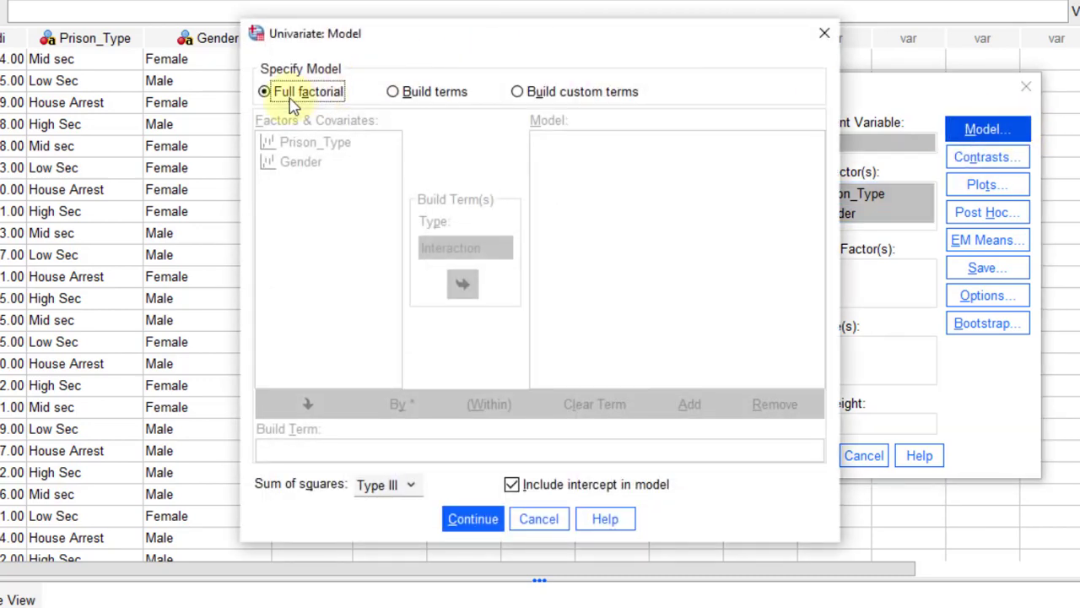
click(486, 519)
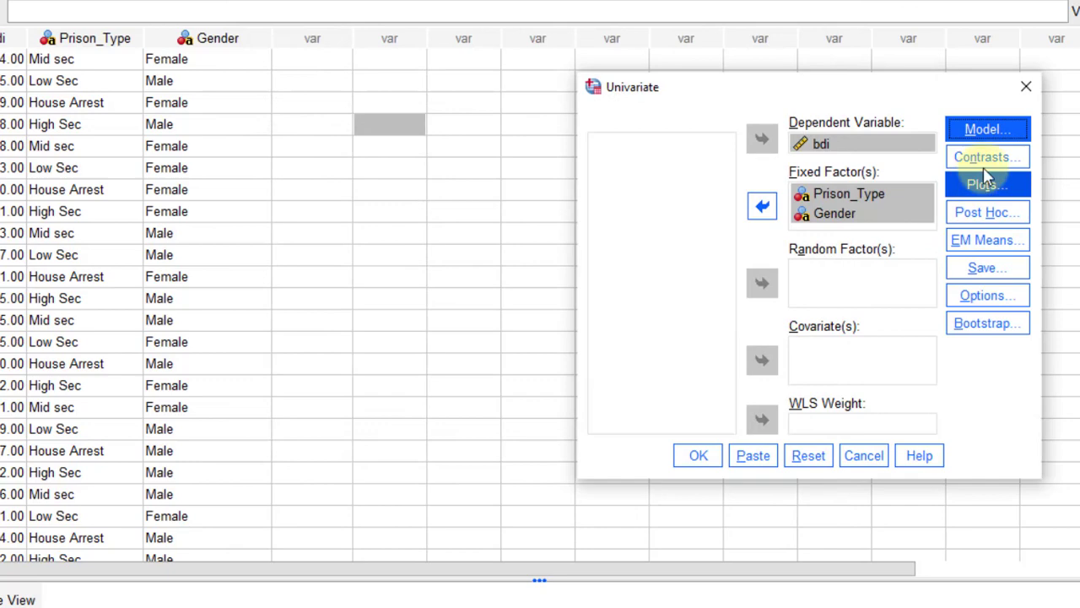
click(997, 162)
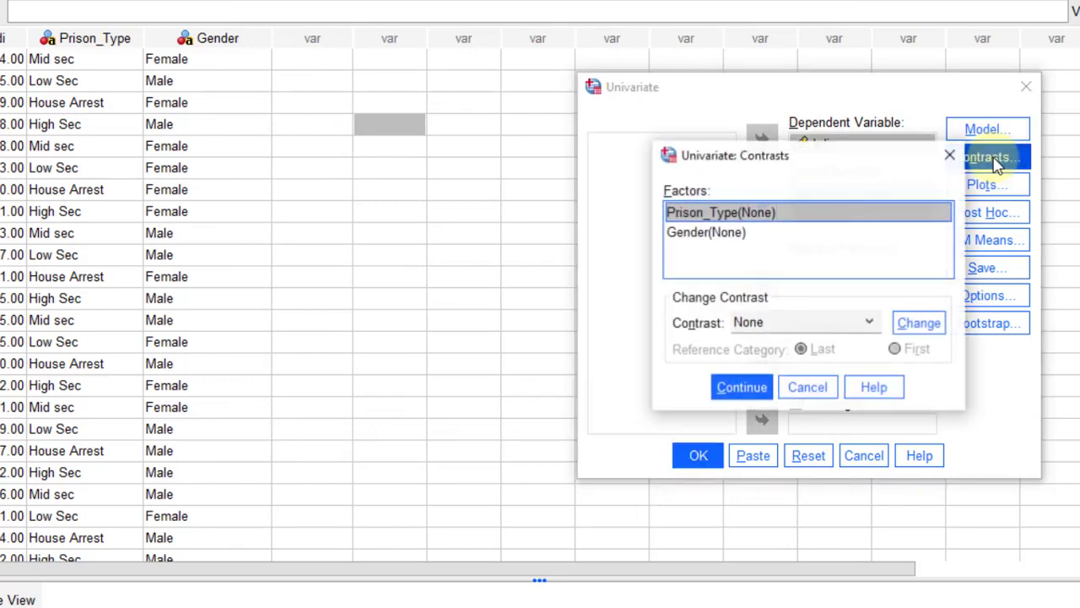
click(754, 387)
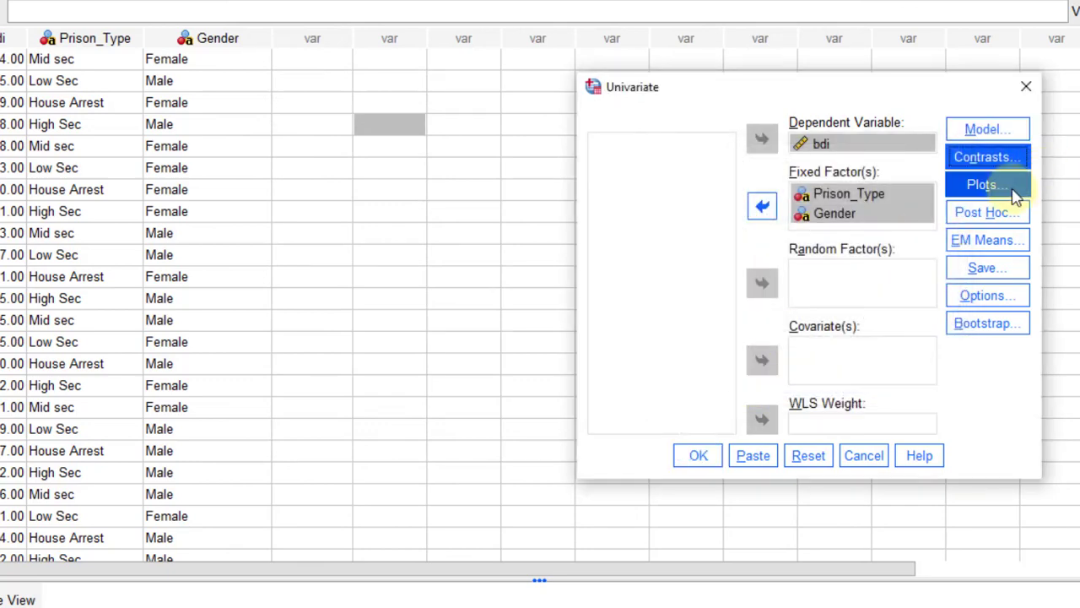
Step: Add a Prison_Type*Gender profile plot with Prison_Type on the horizontal axis and Gender as separate lines
click(989, 186)
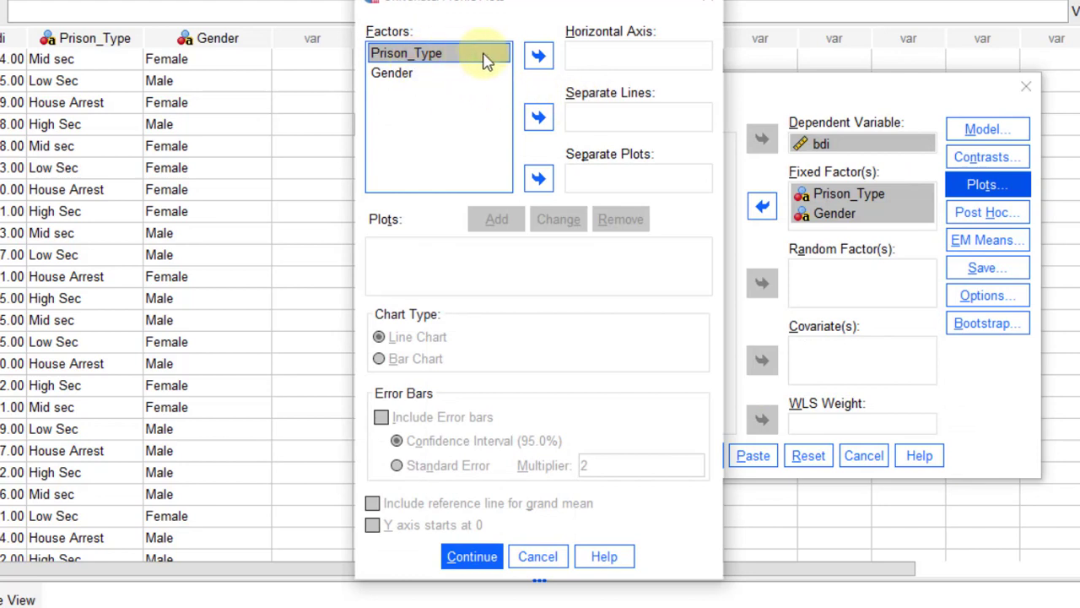
click(538, 56)
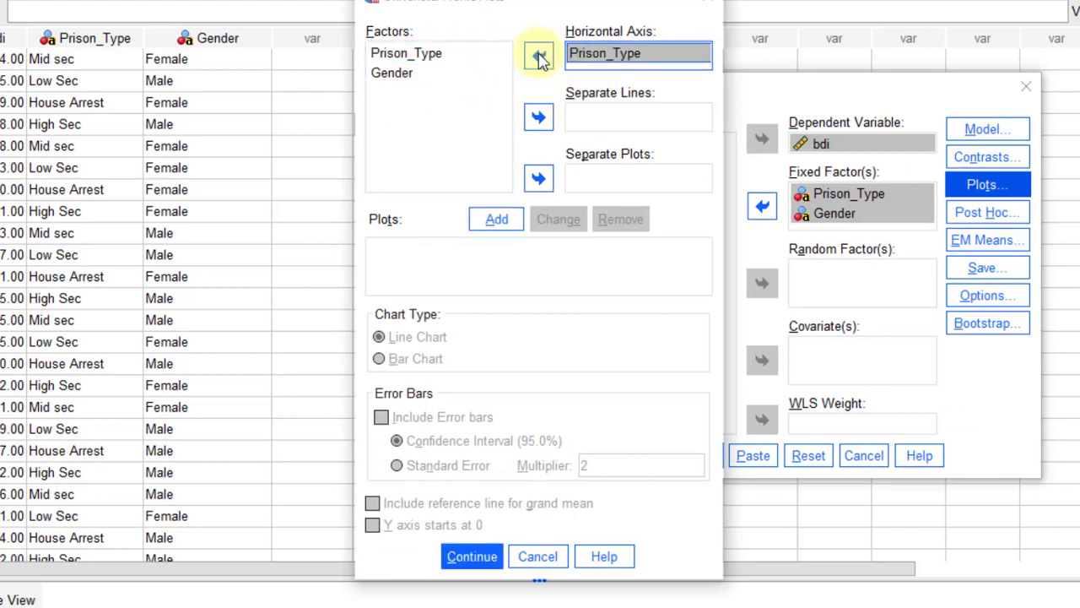
click(393, 73)
click(538, 117)
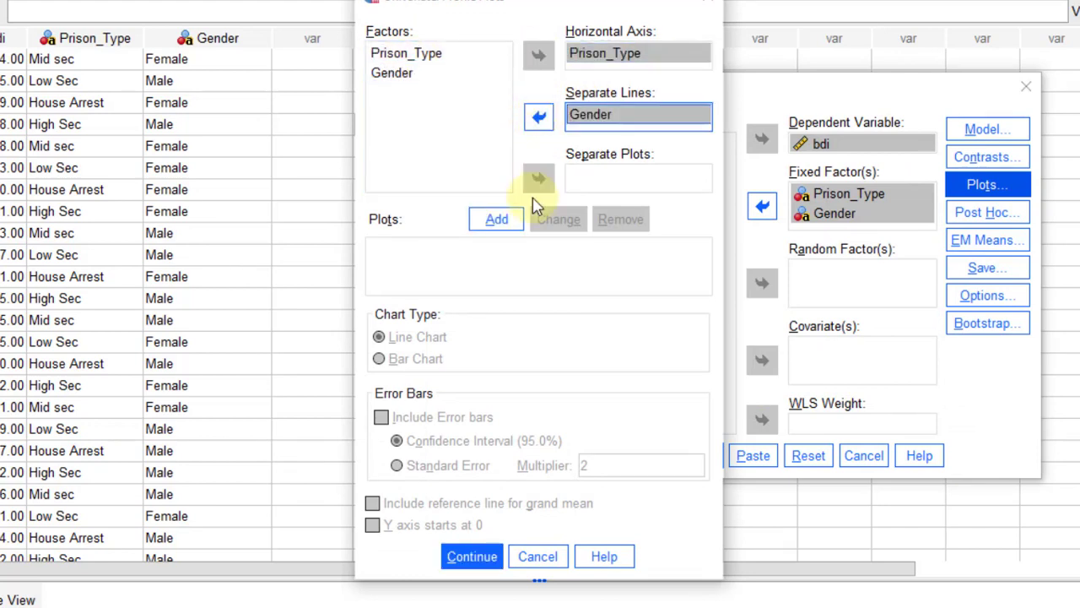
click(510, 222)
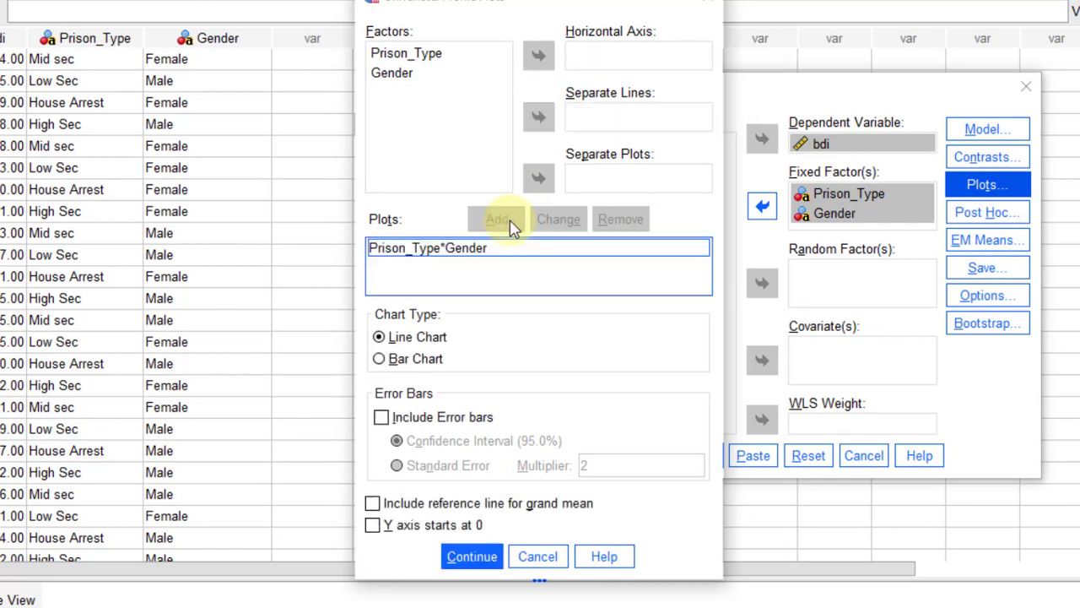
click(472, 557)
Step: Request Tukey post hoc tests for Gender and Prison_Type
click(988, 212)
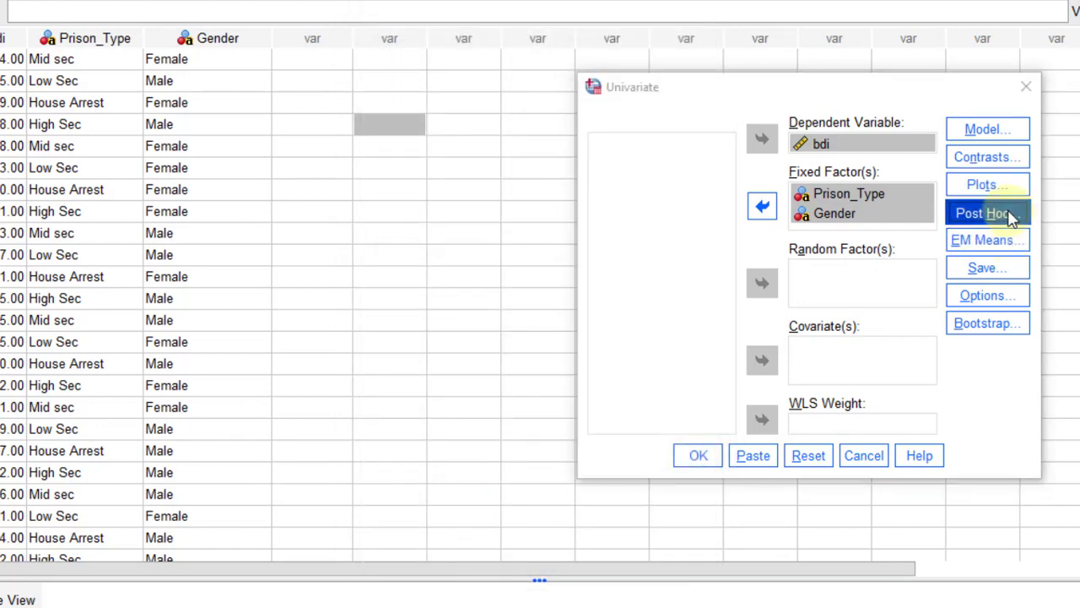
click(67, 165)
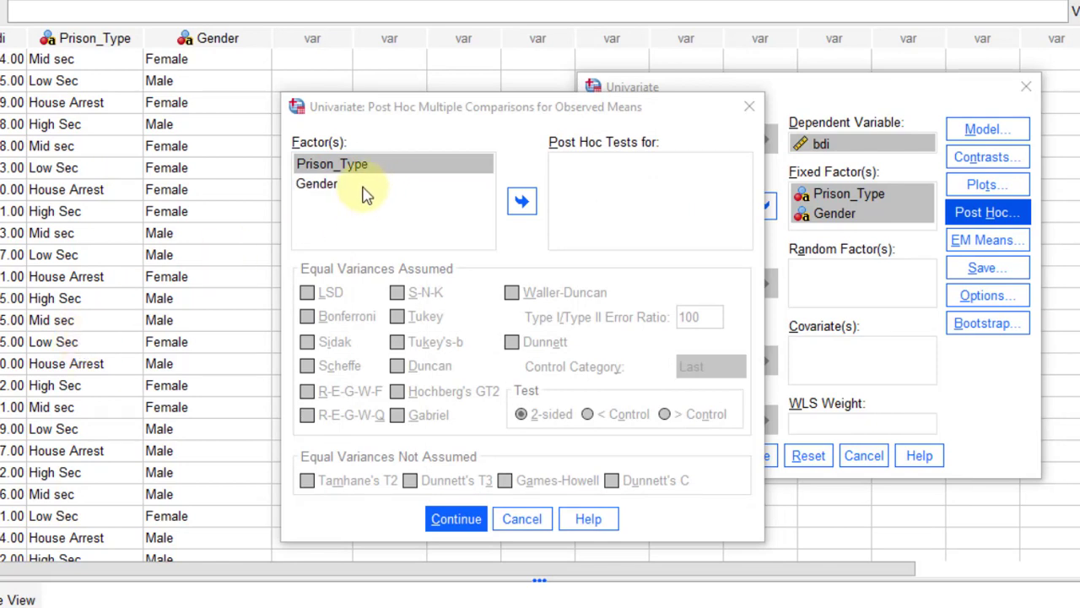
click(317, 185)
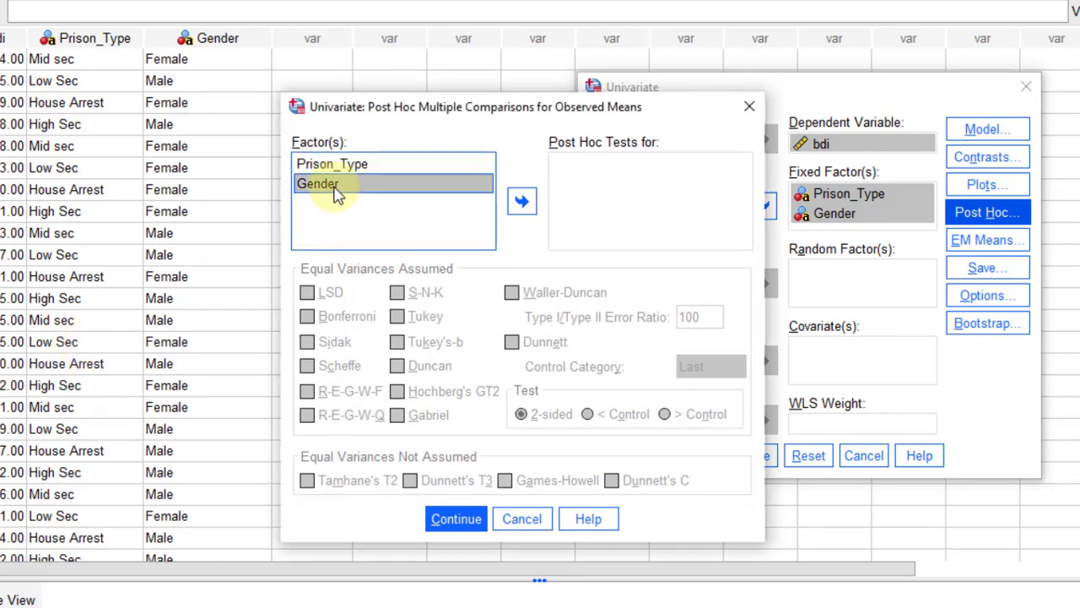
click(521, 203)
click(316, 163)
click(521, 201)
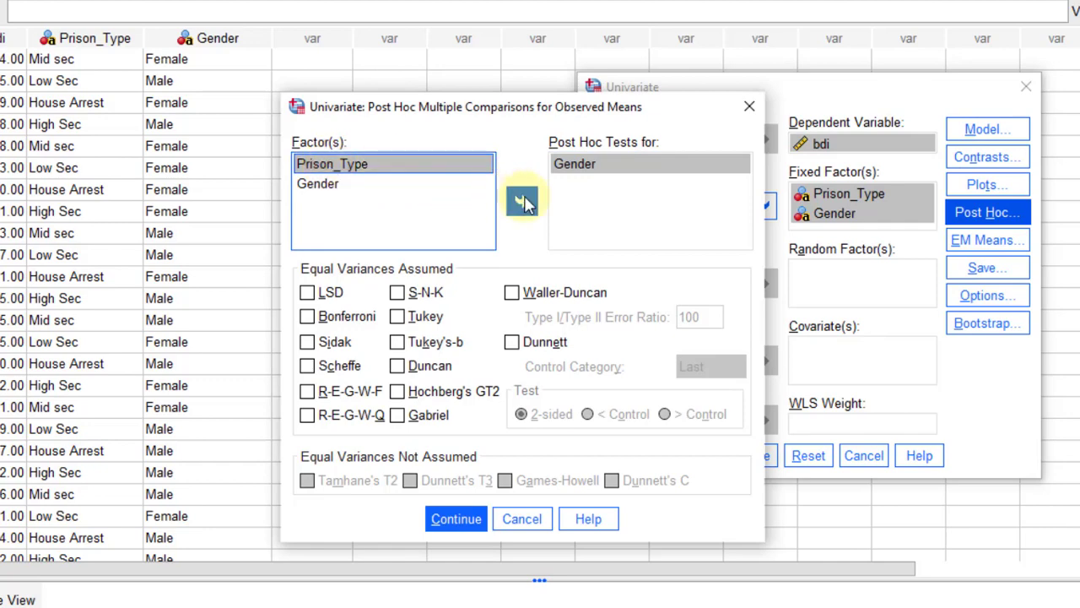
click(417, 317)
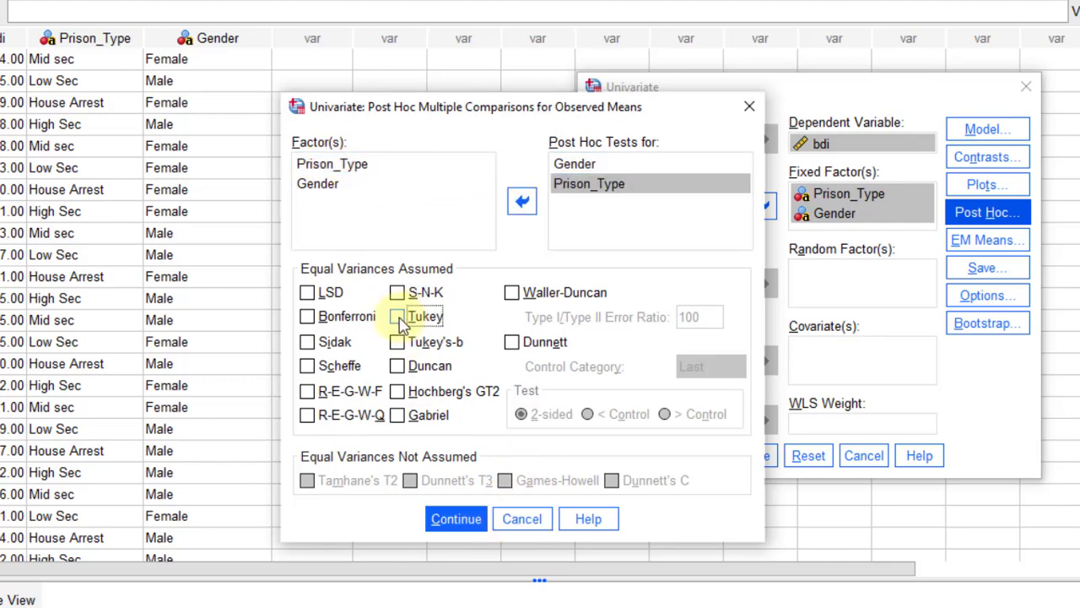
click(465, 523)
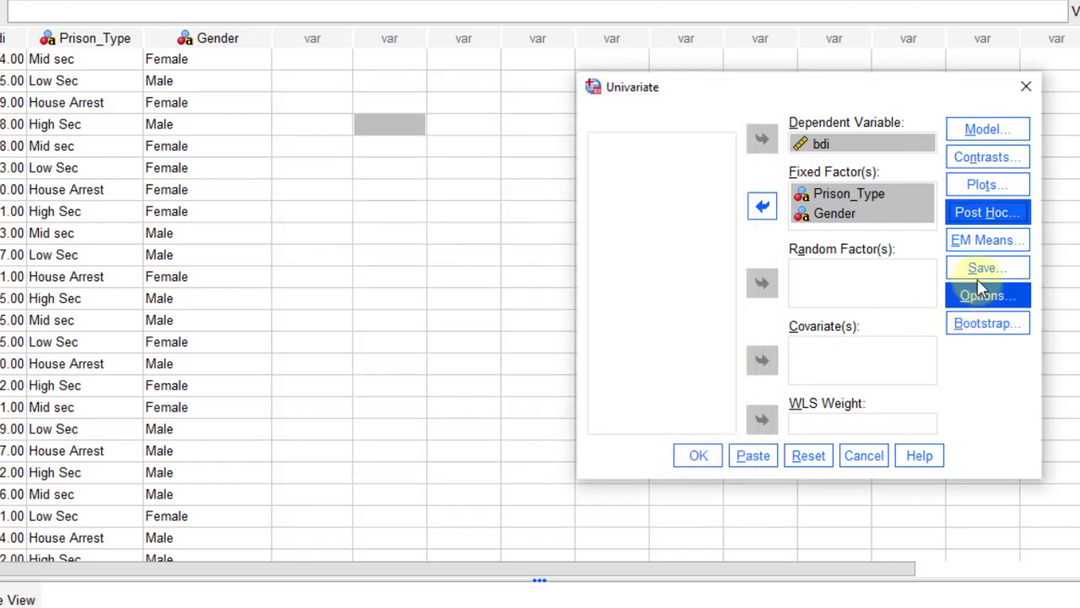
Step: Display estimated marginal means for (OVERALL), Prison_Type, Gender and Prison_Type*Gender
click(999, 255)
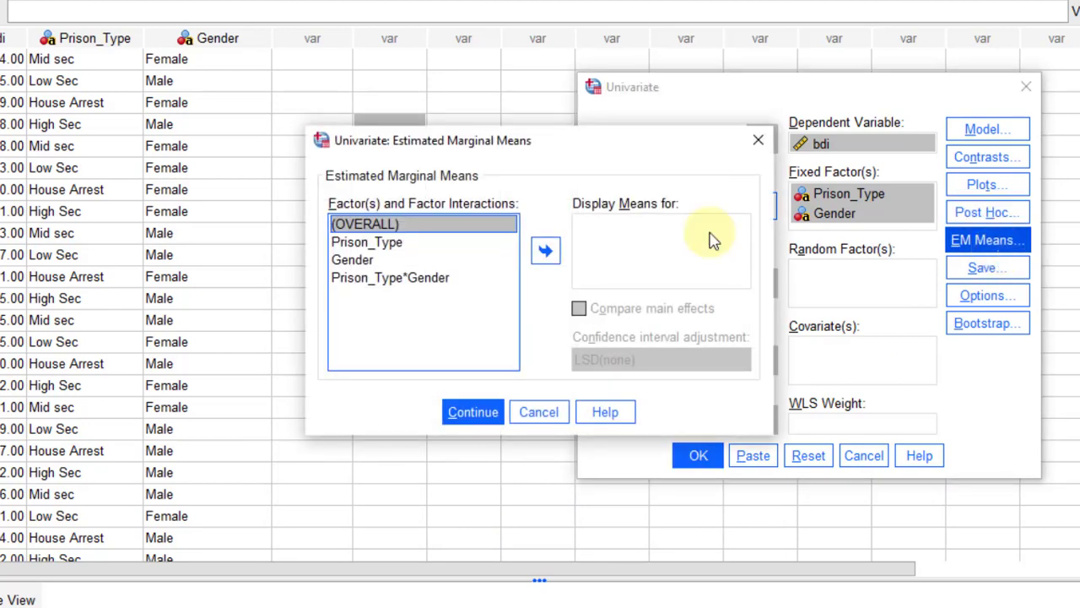
shift+click(353, 278)
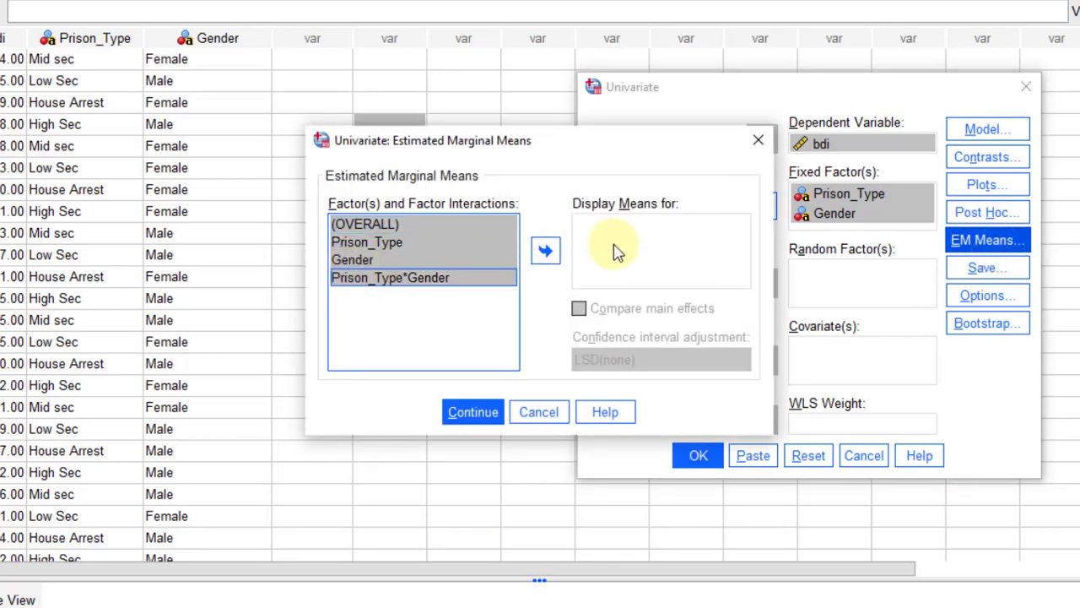
click(547, 250)
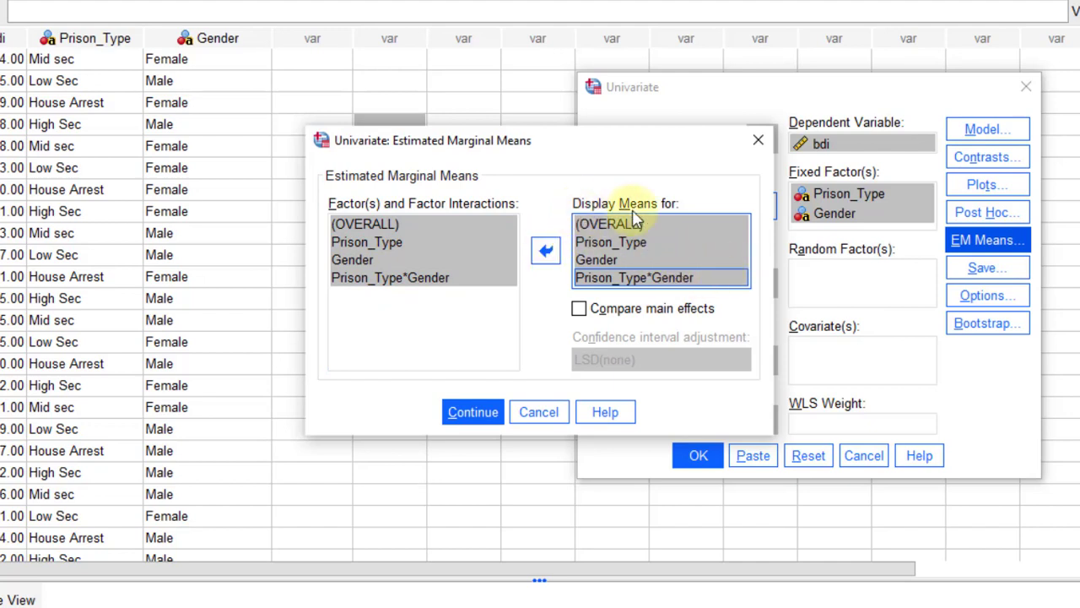
click(473, 412)
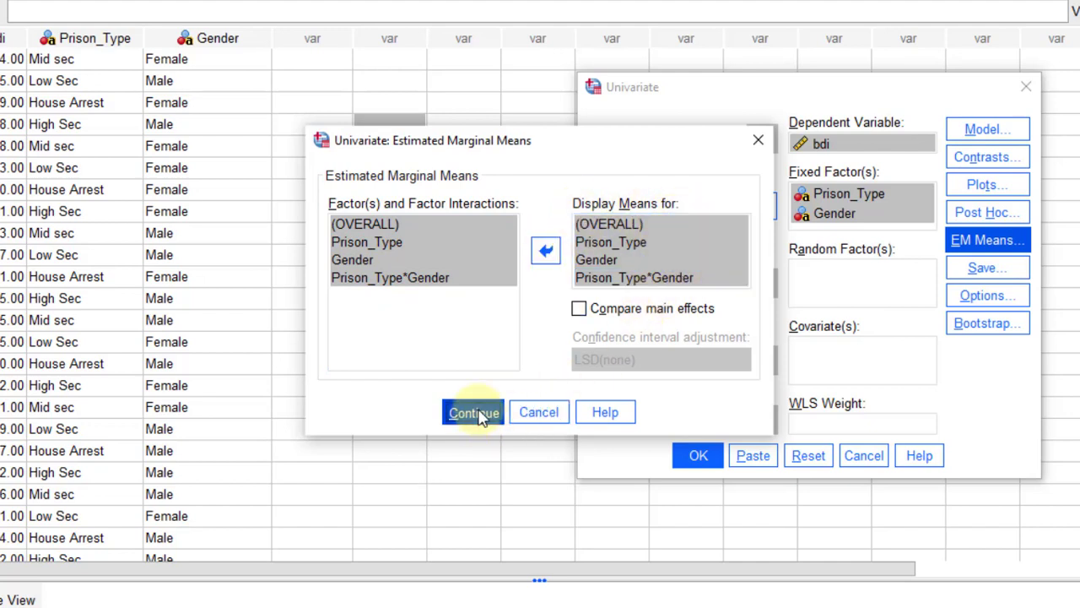
Step: Leave all save options unselected and request descriptive statistics, homogeneity tests and estimates of effect size
click(1004, 272)
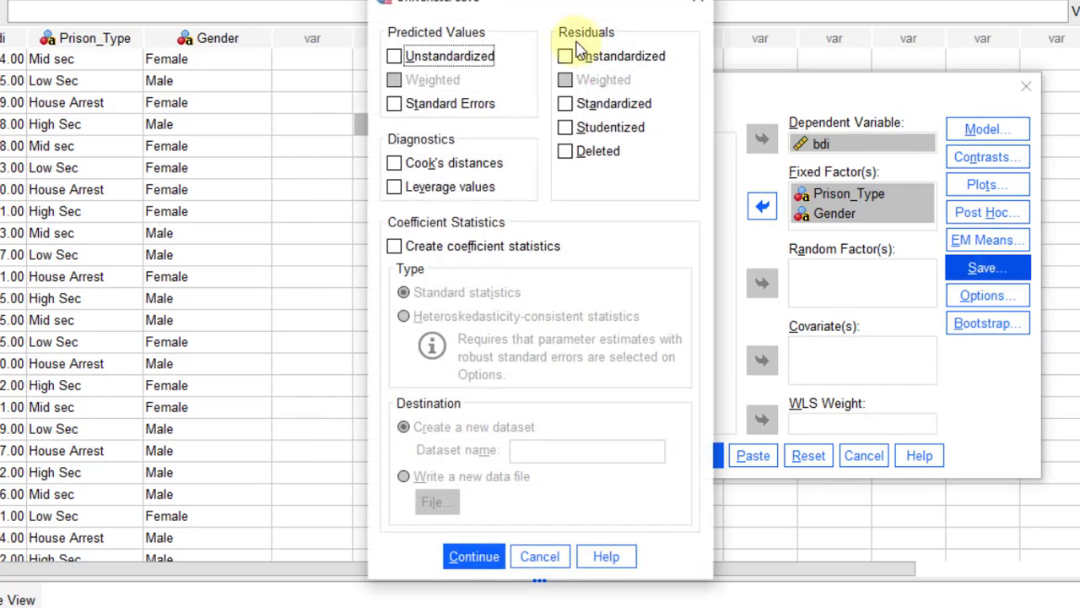
click(476, 560)
click(989, 297)
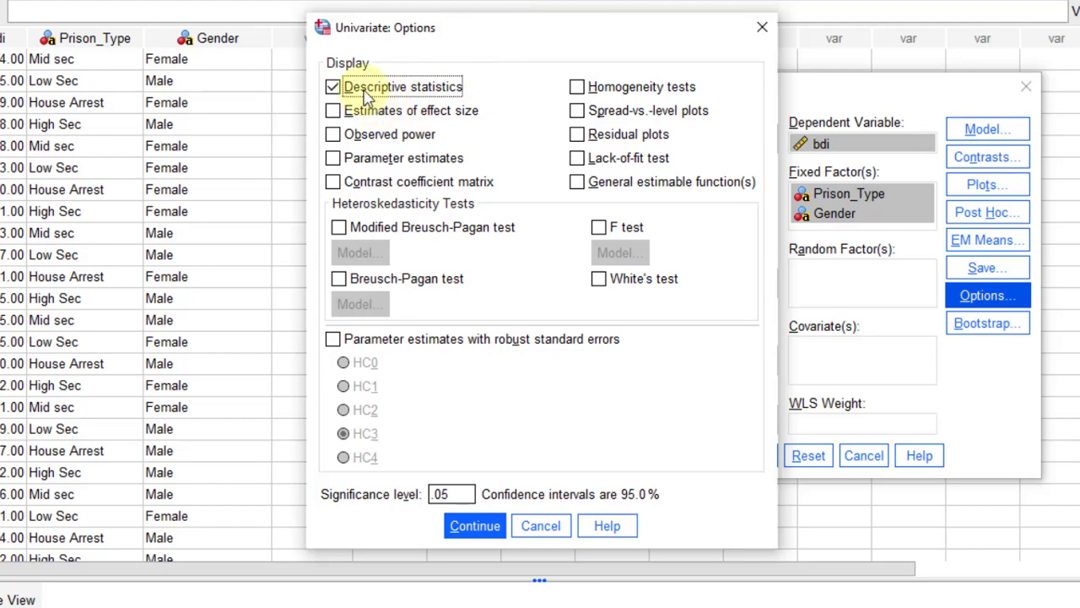
click(585, 91)
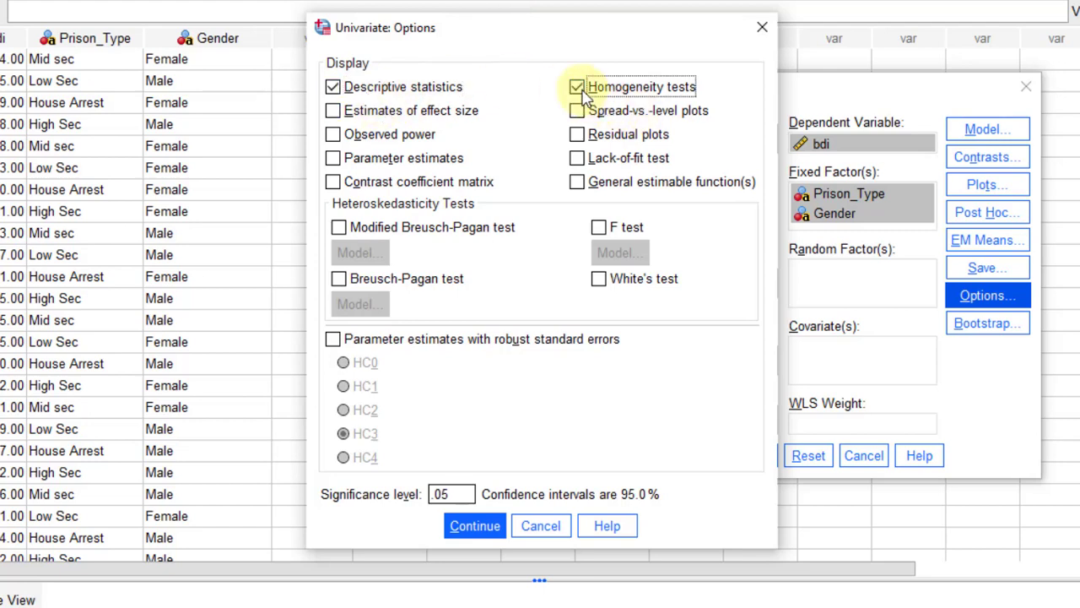
click(404, 110)
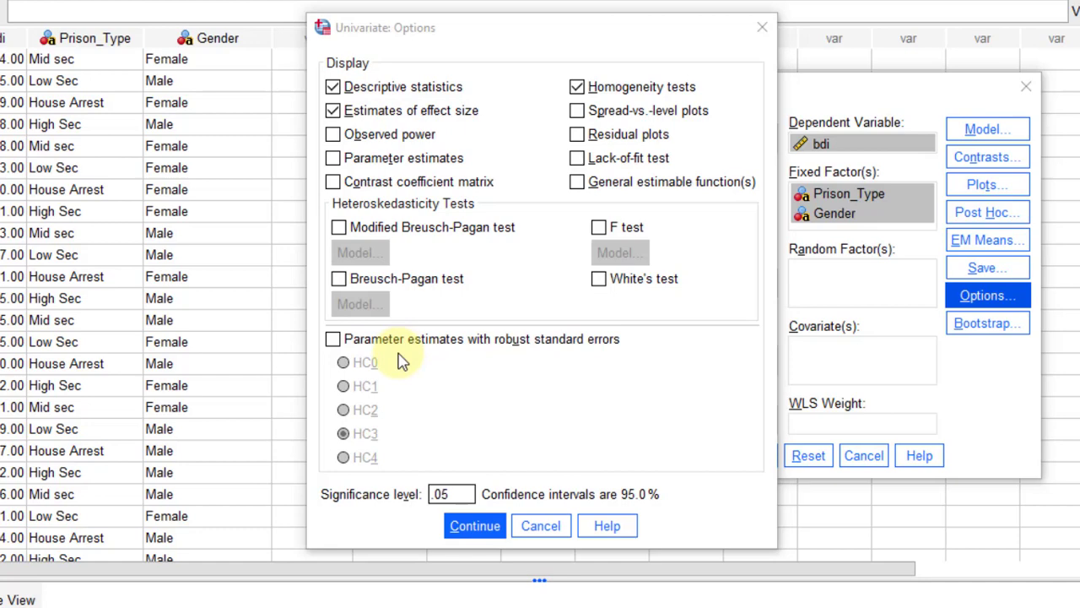
click(481, 527)
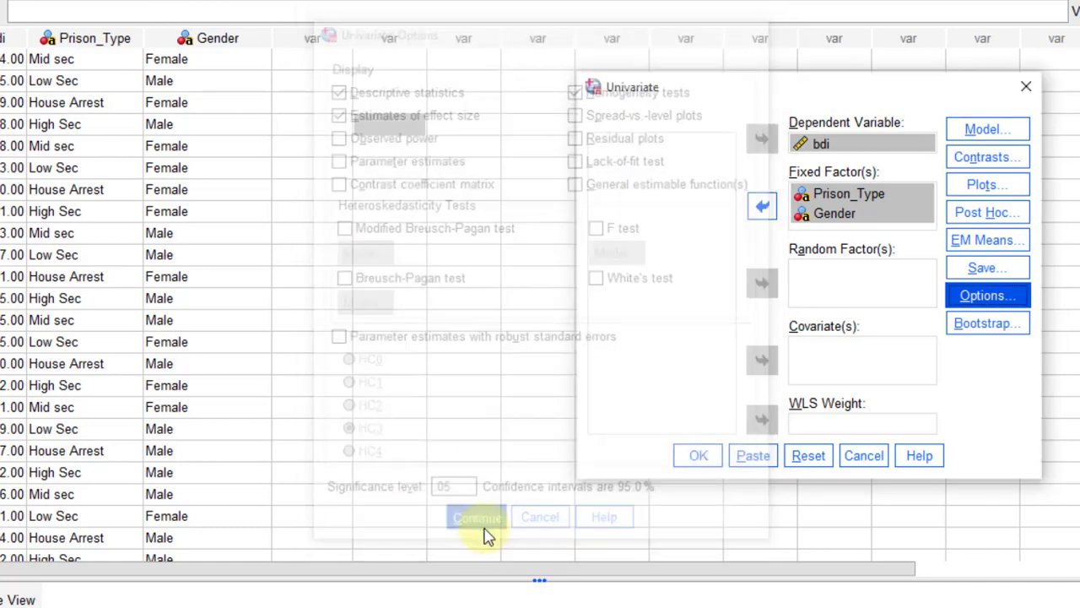
Step: Check the bootstrap settings and run the univariate analysis
click(1009, 325)
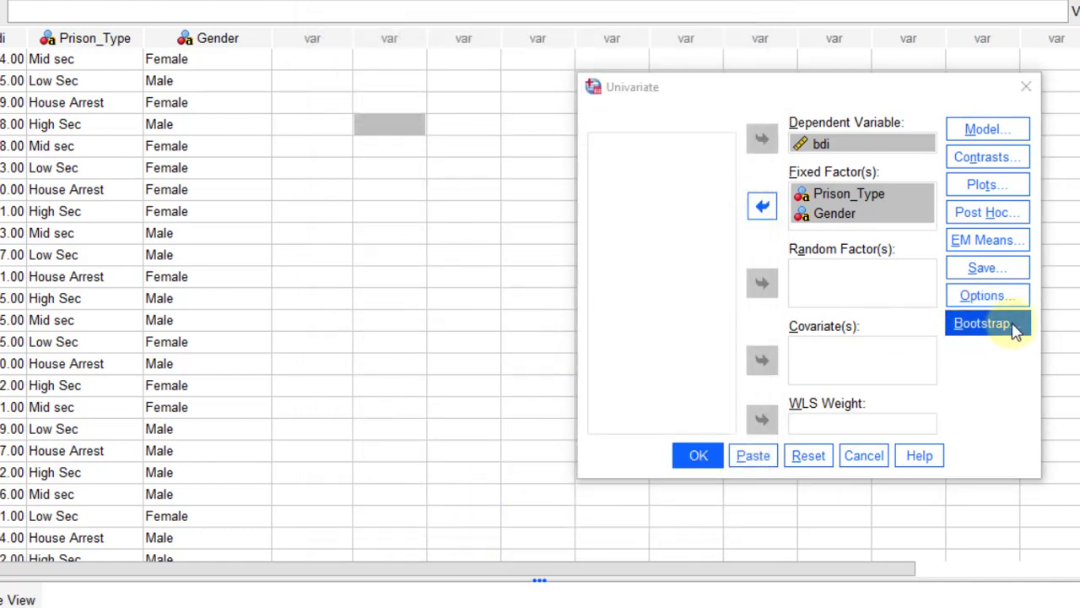
click(703, 456)
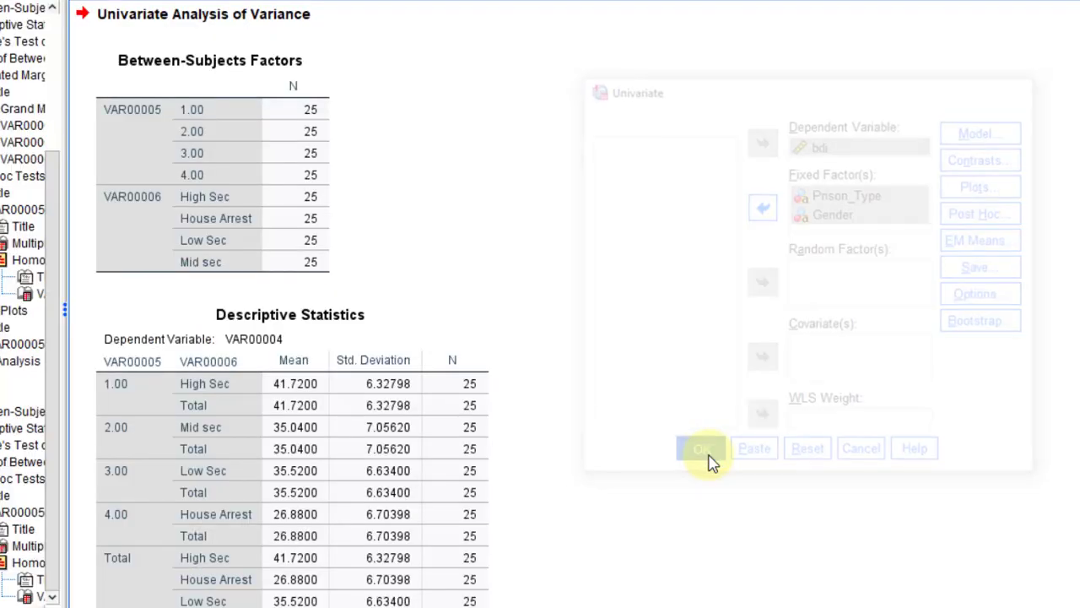
Step: Examine the descriptive statistics, Levene's test and Tests of Between-Subjects Effects tables for bdi in the output
click(278, 290)
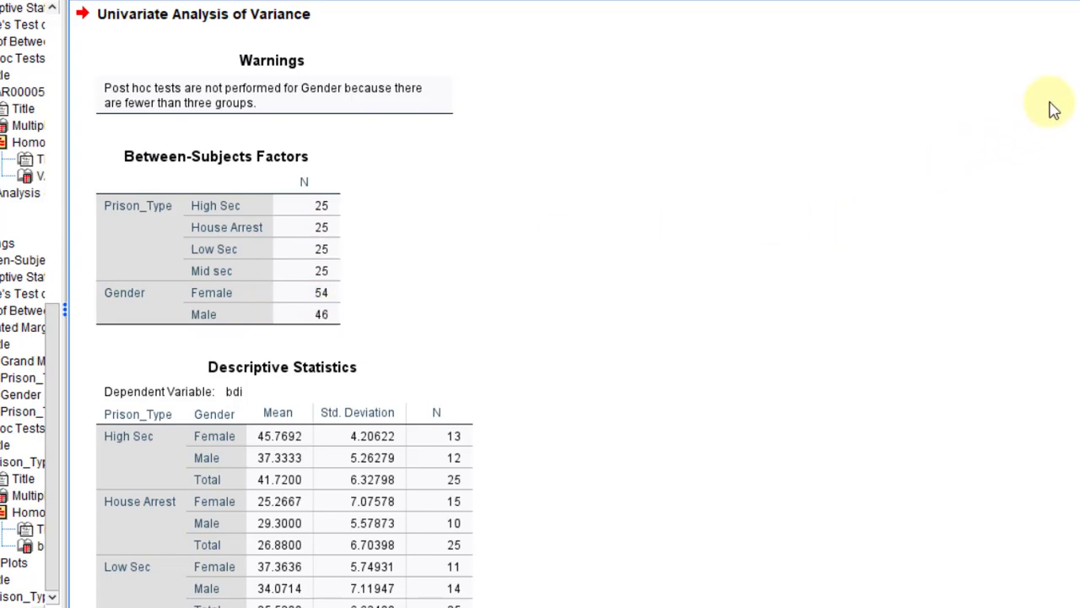
scroll(572, 335, down, 5)
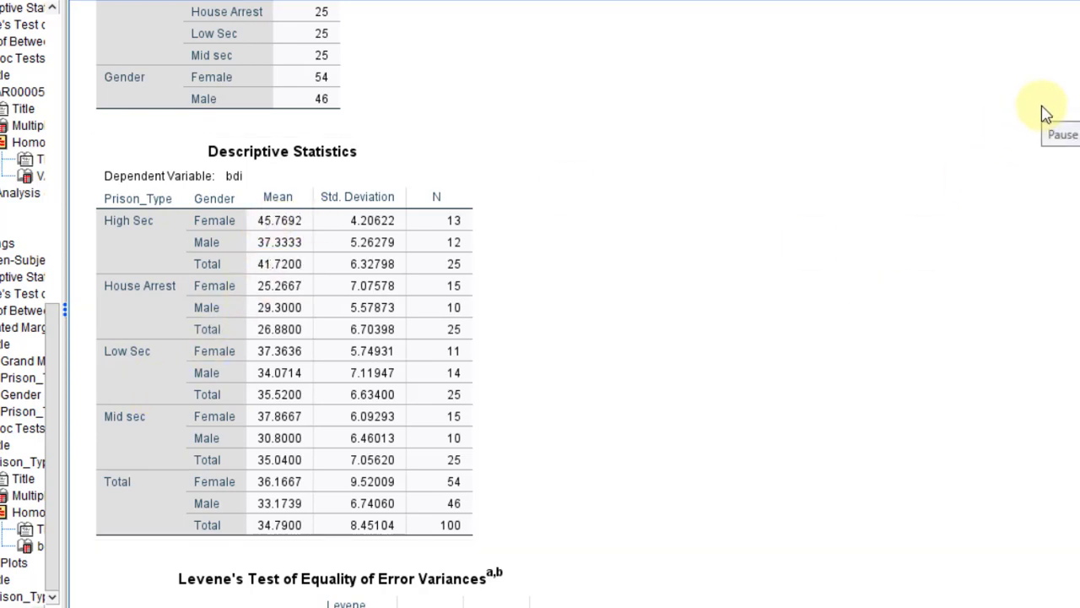
scroll(1042, 108, down, 5)
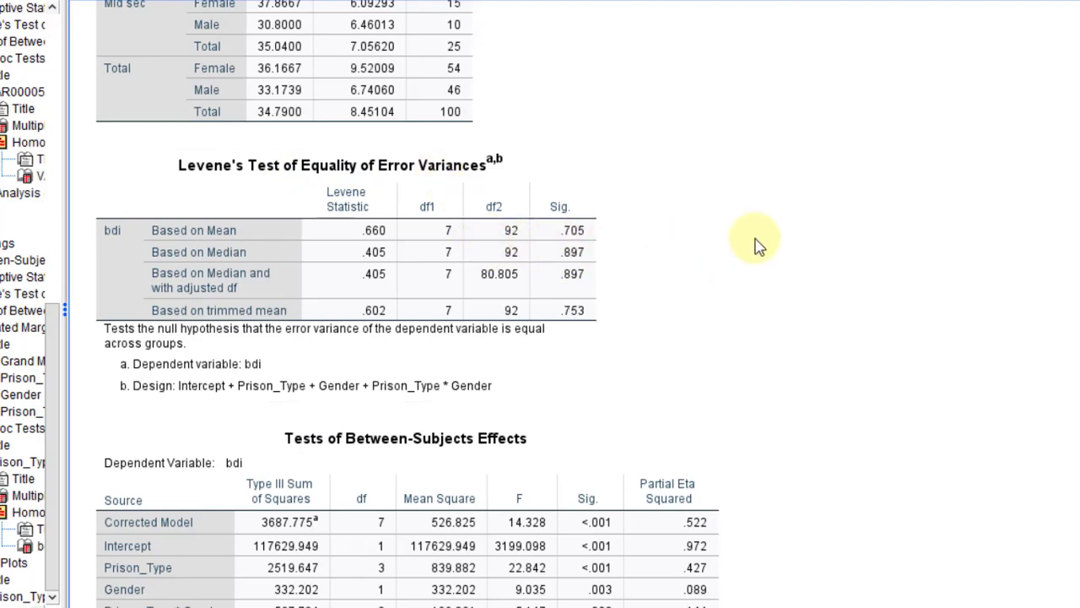
scroll(986, 105, down, 5)
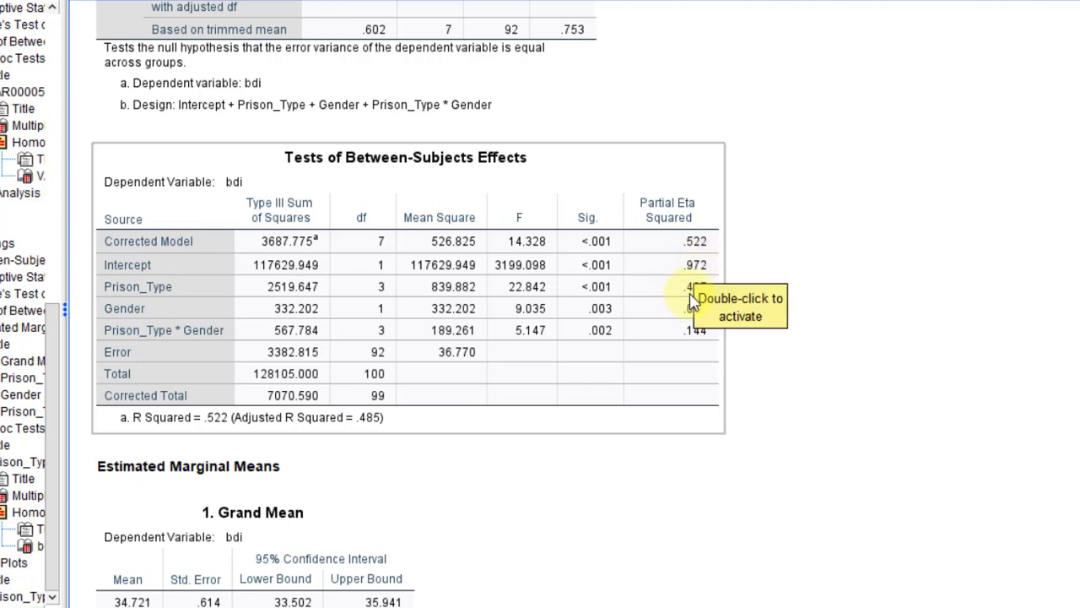
Step: Review the Tukey HSD Multiple Comparisons table for Prison_Type under the post hoc tests
scroll(1030, 125, down, 10)
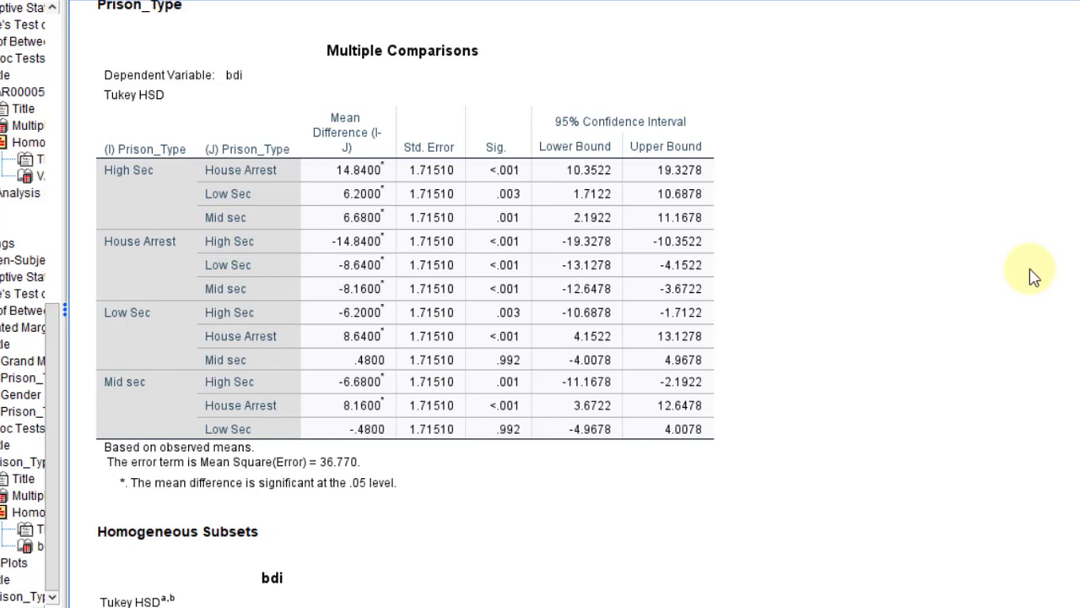
click(317, 93)
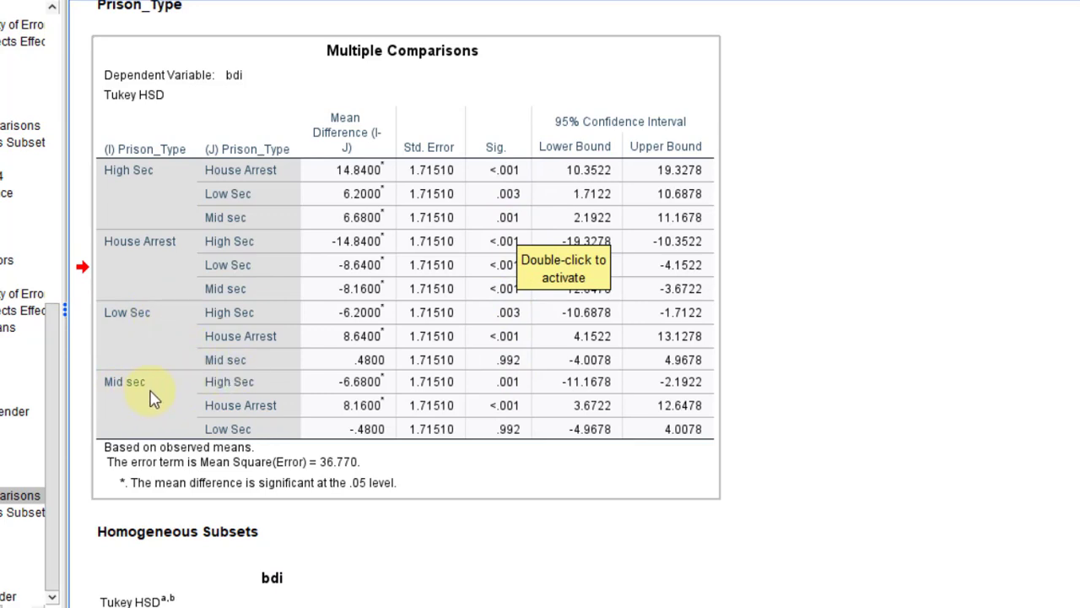
click(615, 458)
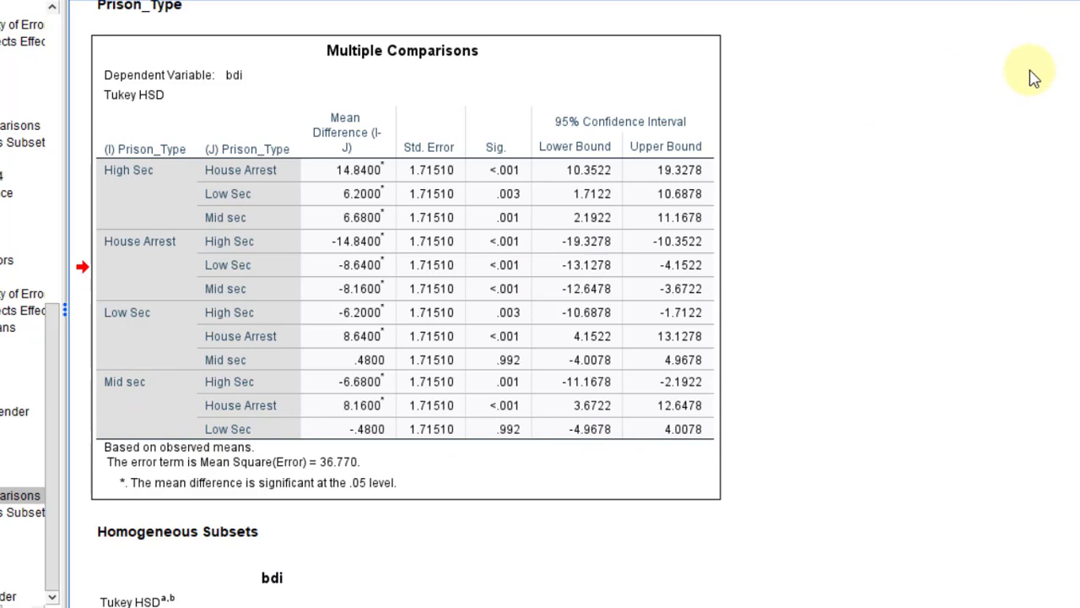
scroll(1037, 103, down, 10)
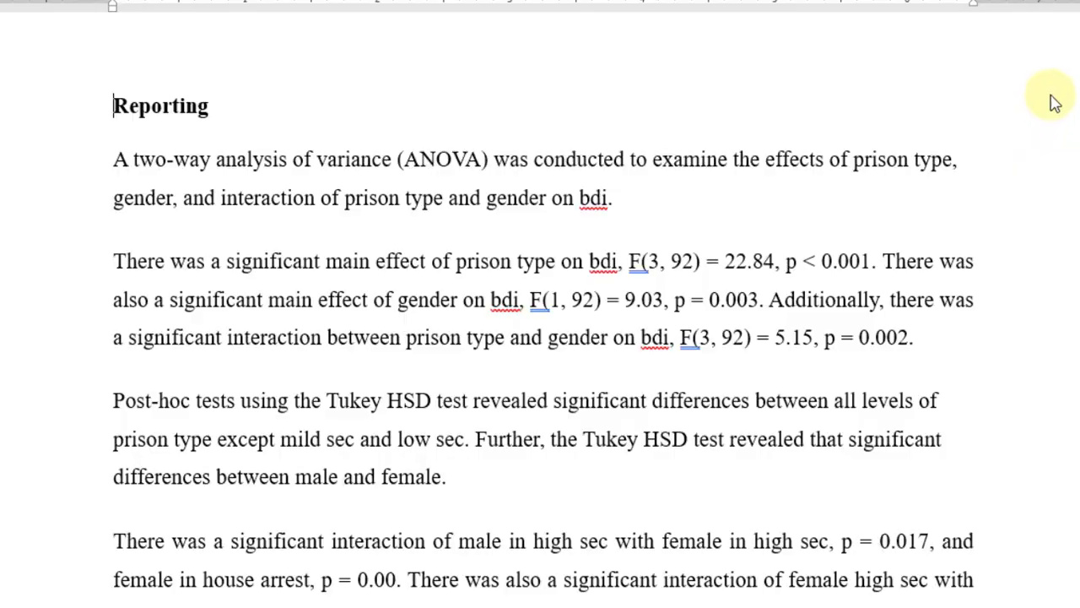
Step: Switch between the Word report and the SPSS output to compare the reported F and p values with the Tests of Between-Subjects Effects table
key(alt+Tab)
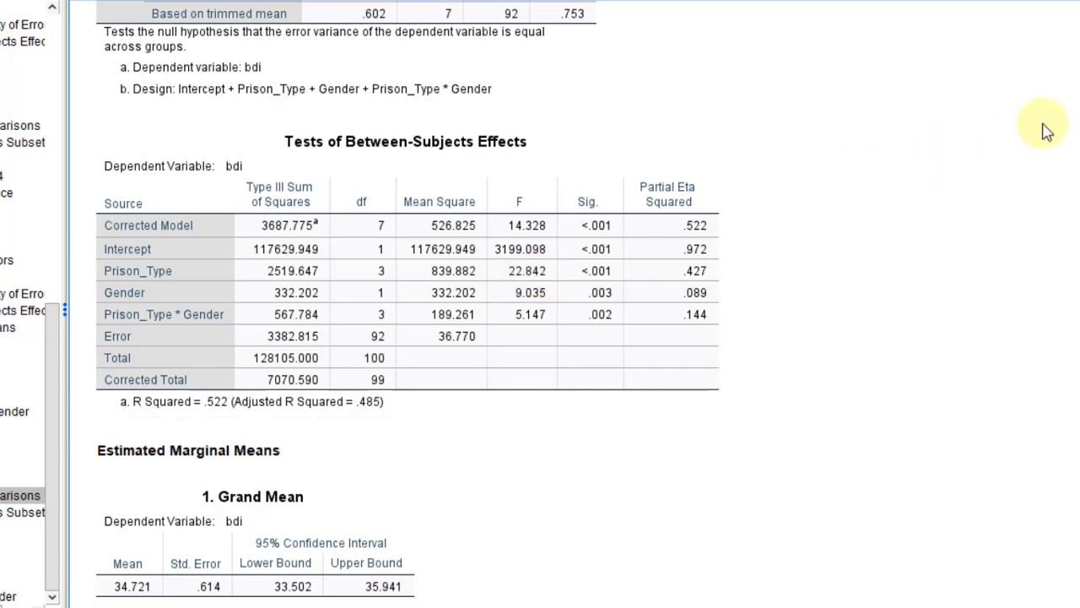
key(alt+Tab)
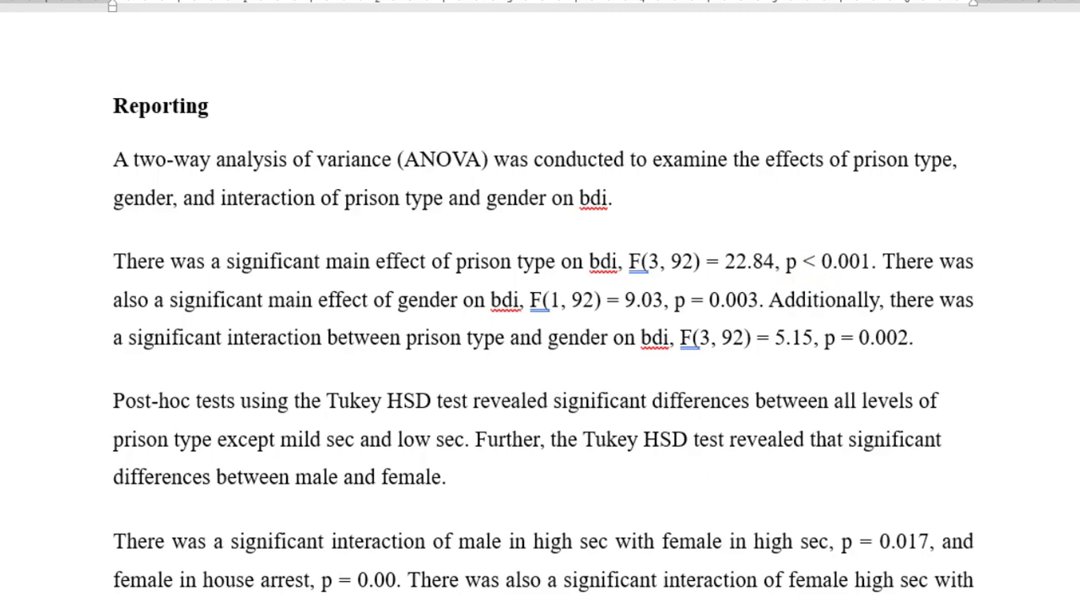
mouse_move(549, 549)
click(616, 585)
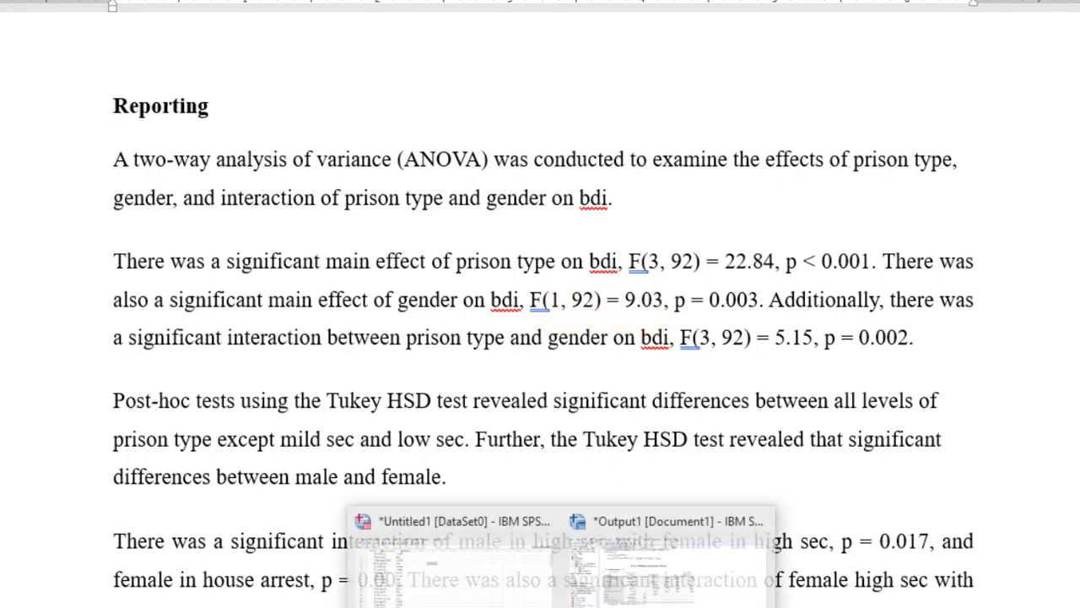
click(700, 570)
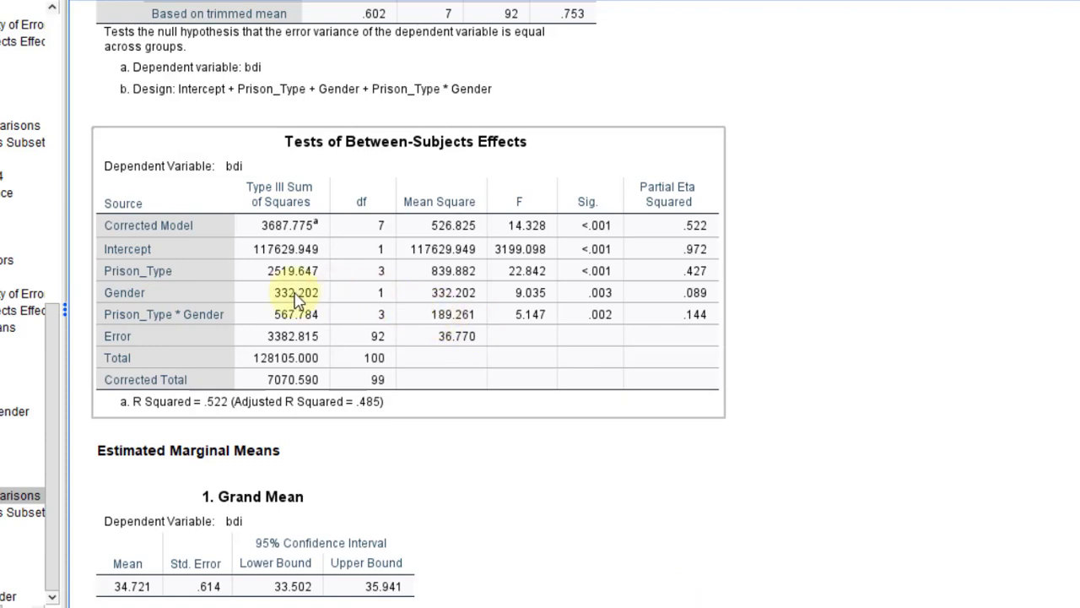
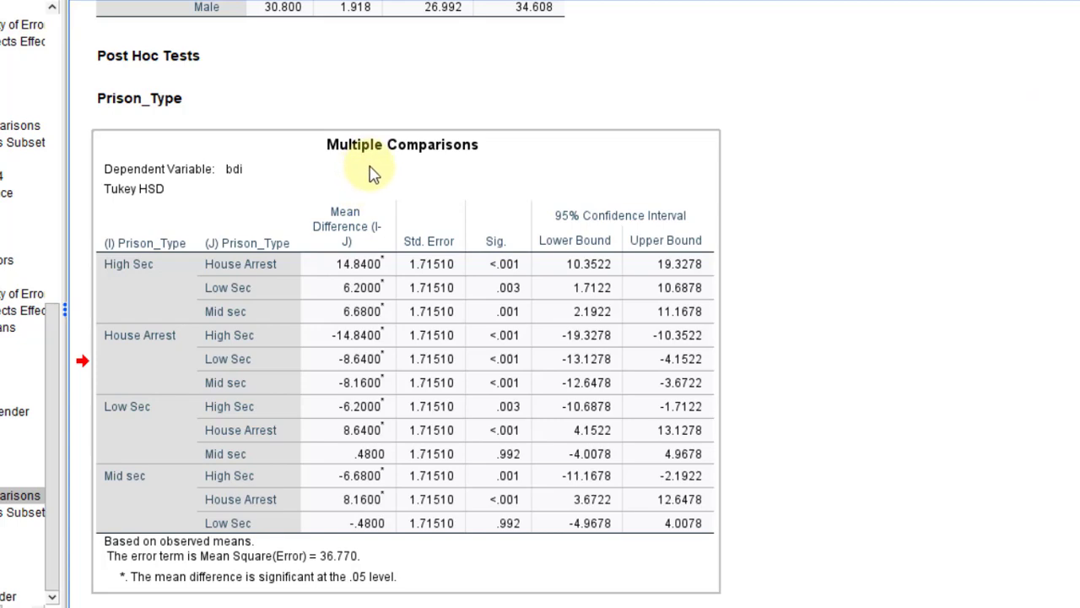
Step: Select the whole paragraph on the prison type and gender interactions, above Figure 1, in the Word report
scroll(1054, 96, down, 1)
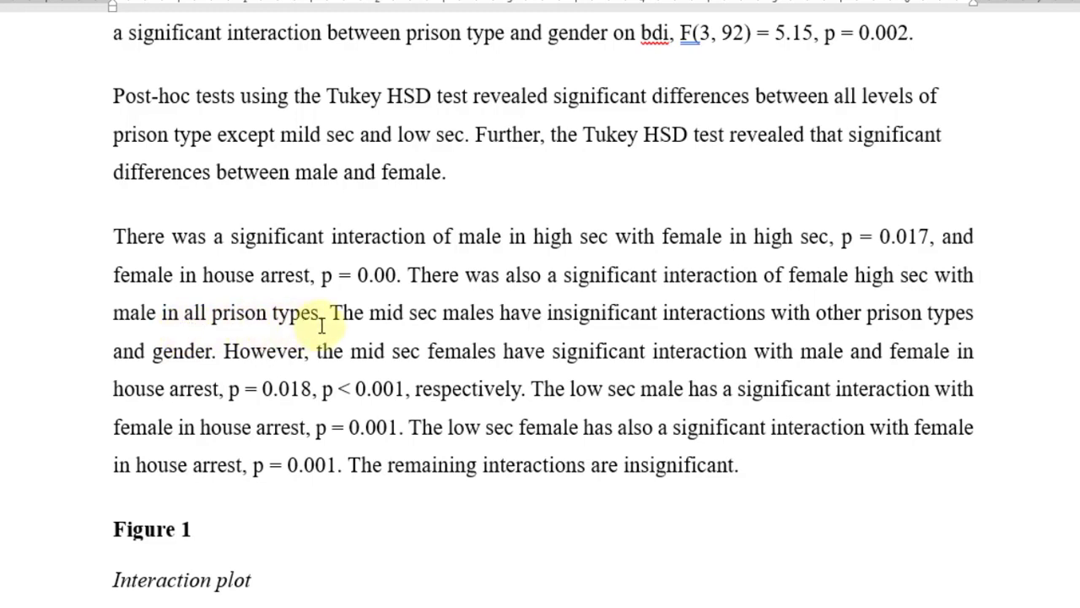
click(733, 465)
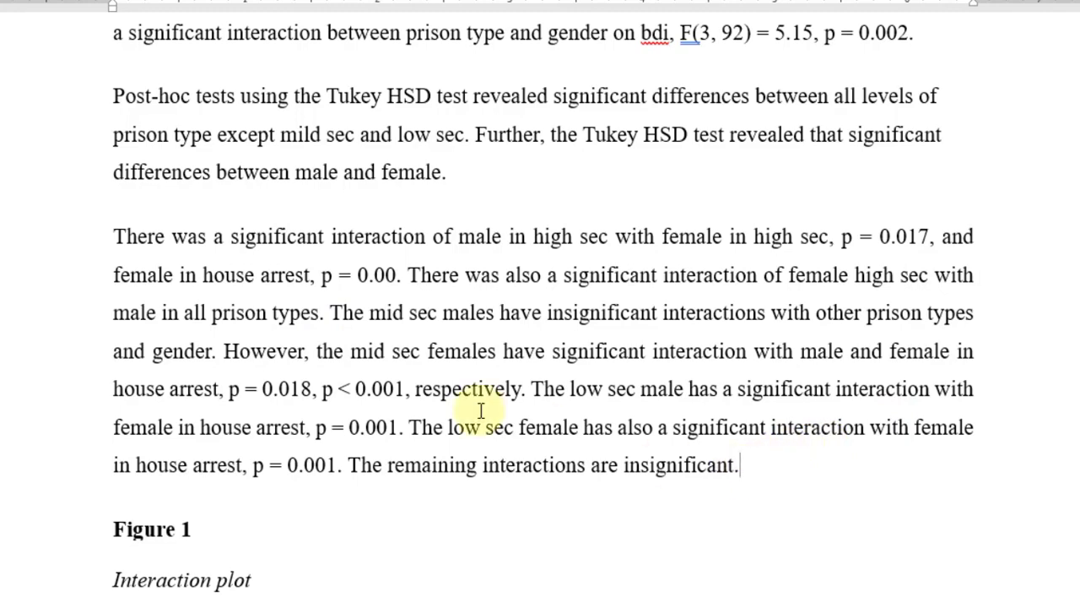
shift+click(145, 297)
shift+click(95, 242)
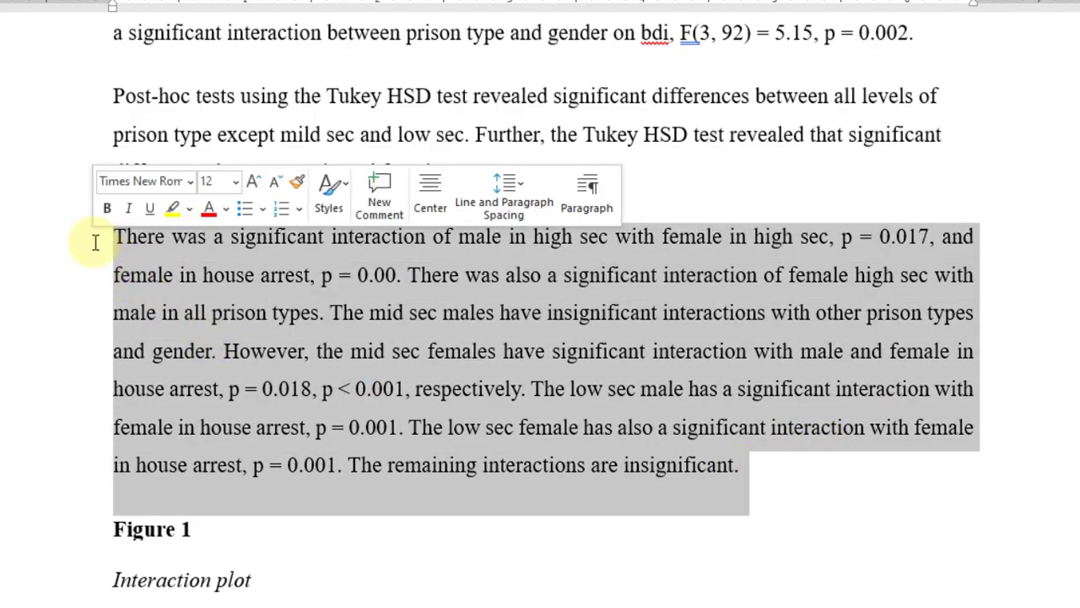